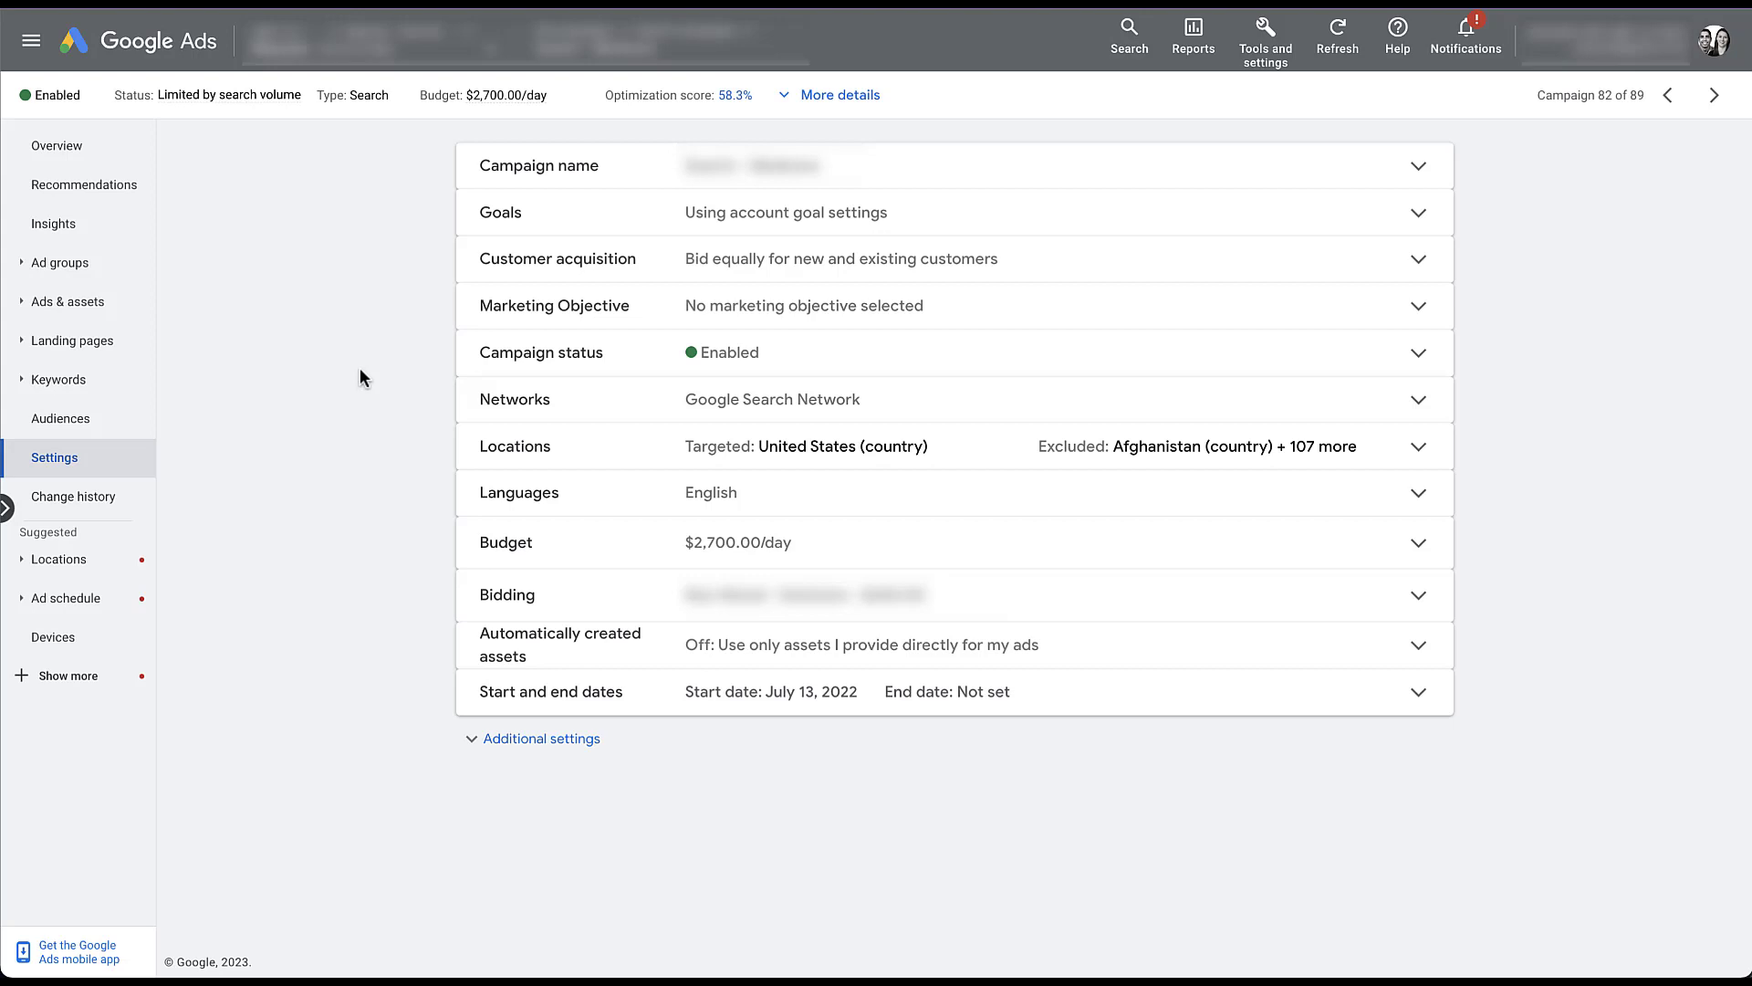
{"action": "left_click", "coordinate": [632, 455]}
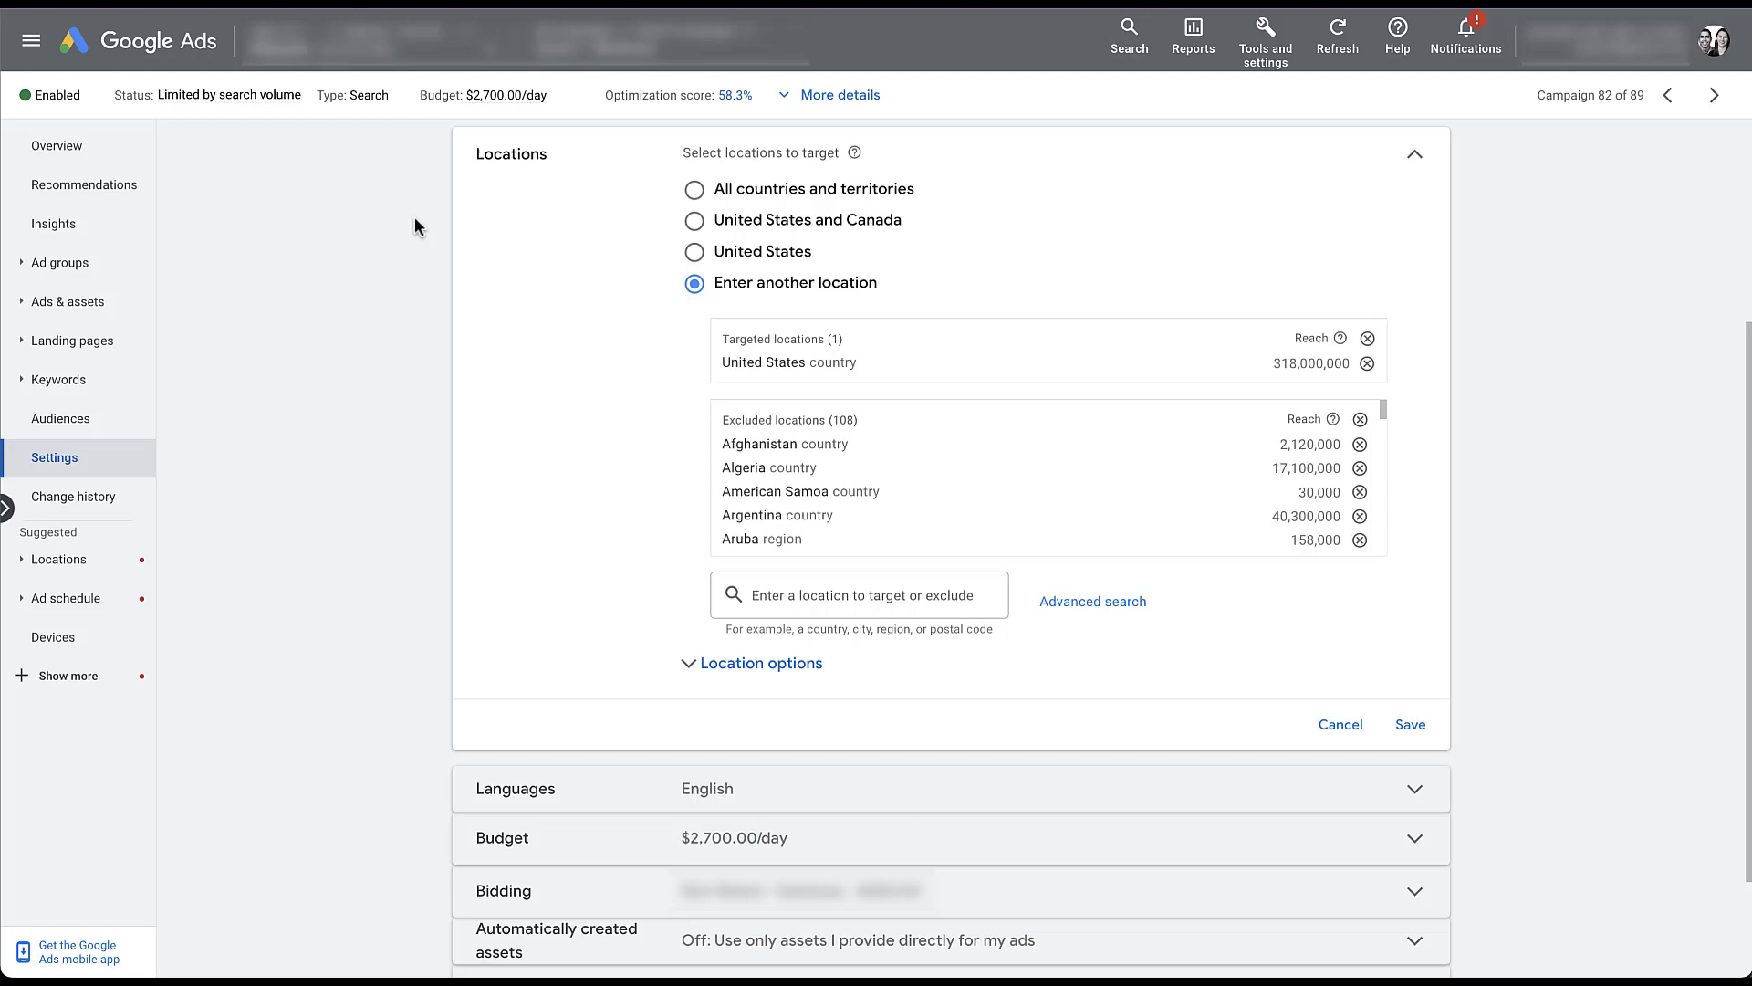
Expand Location options to show Target and Exclude choices, with Presence selected.
{"action": "left_click", "coordinate": [685, 666]}
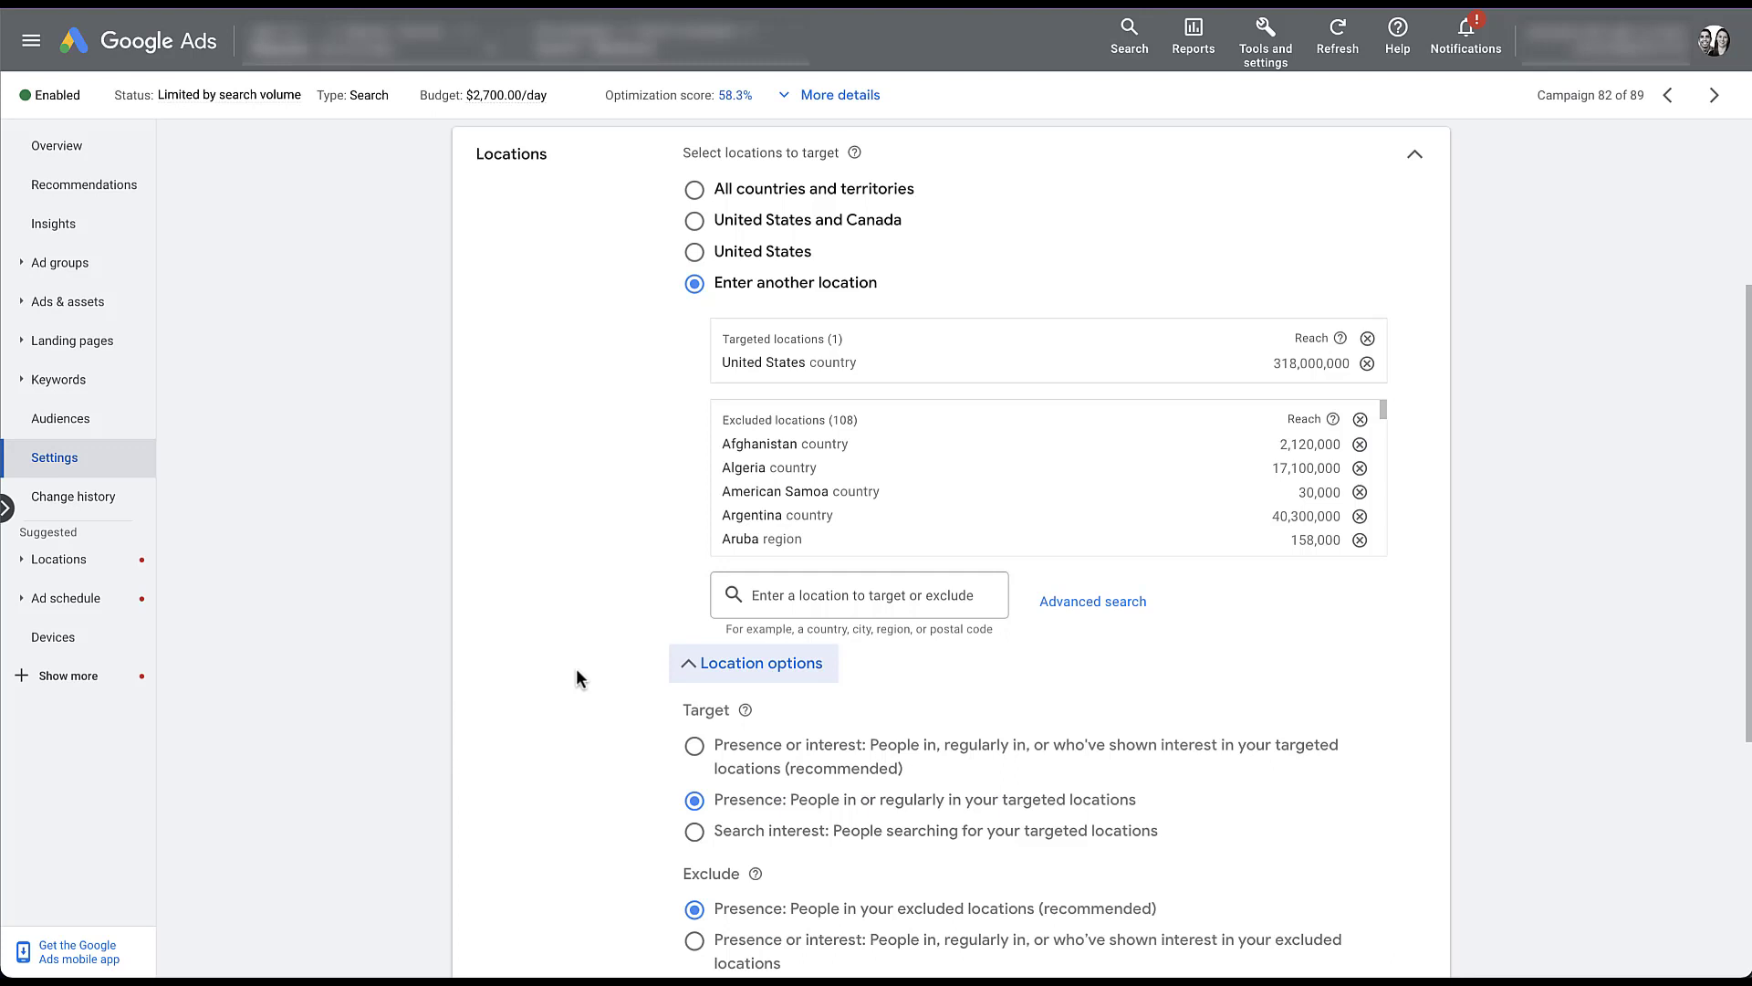
{"action": "scroll", "coordinate": [575, 670], "scroll_direction": "down", "scroll_amount": 1}
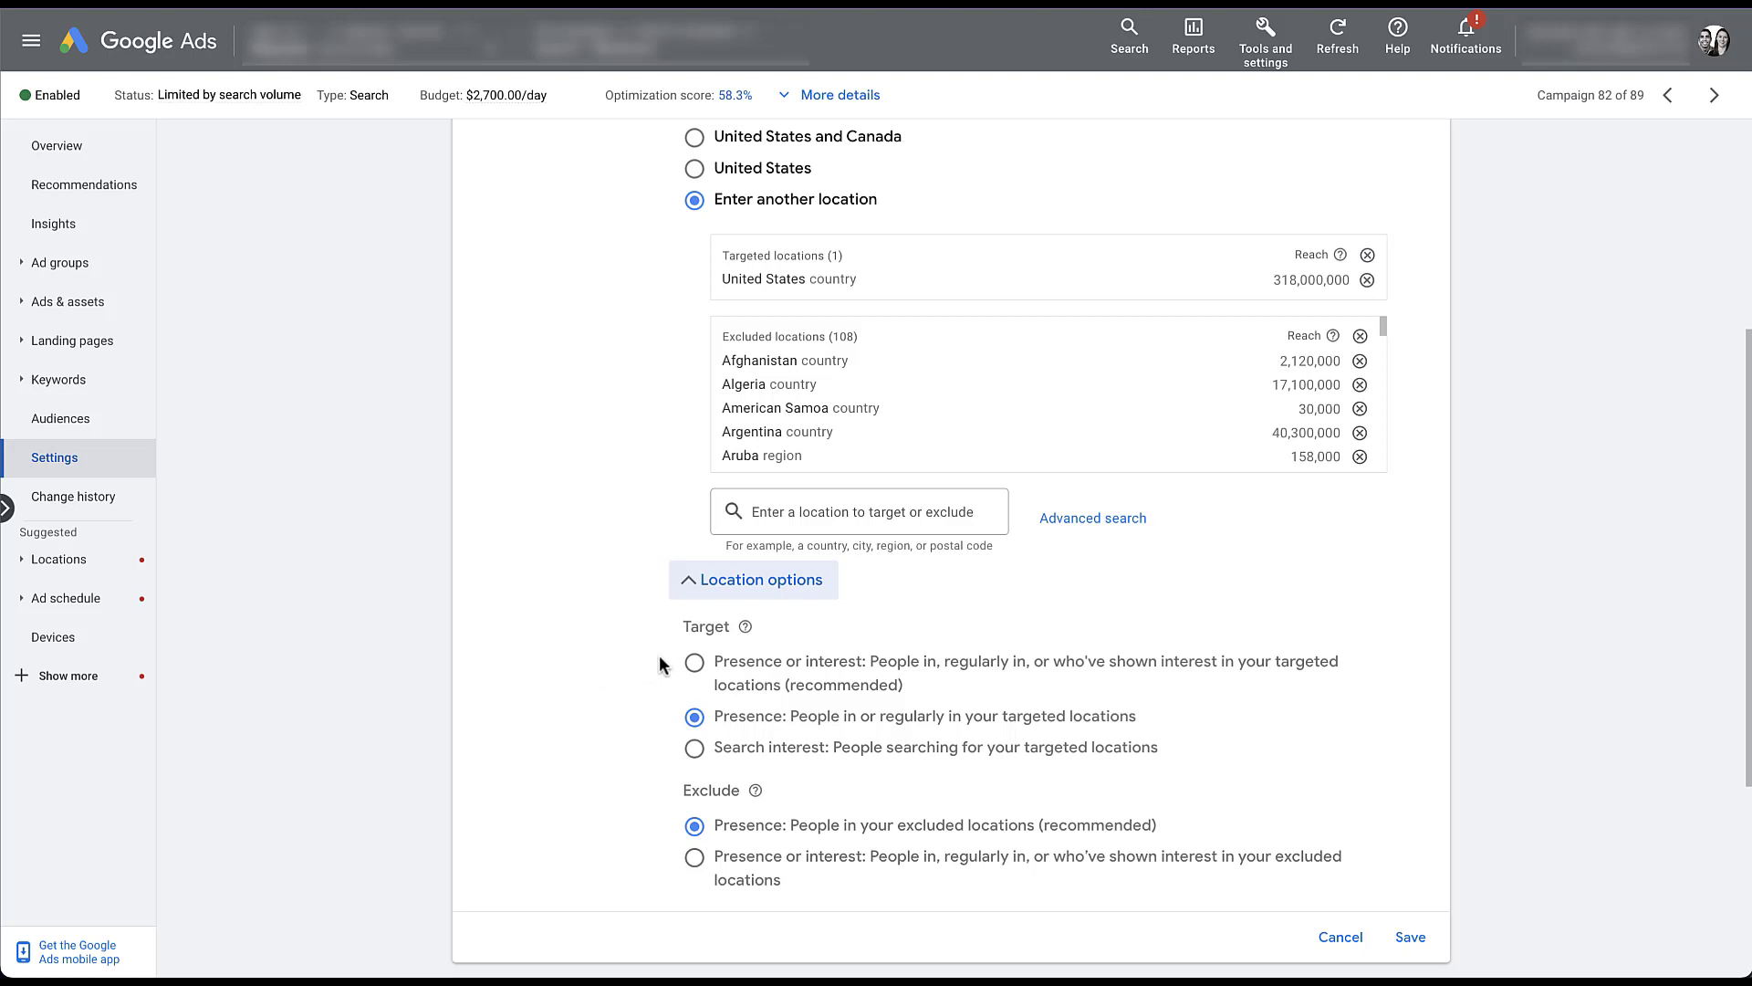
{"action": "left_click", "coordinate": [694, 665]}
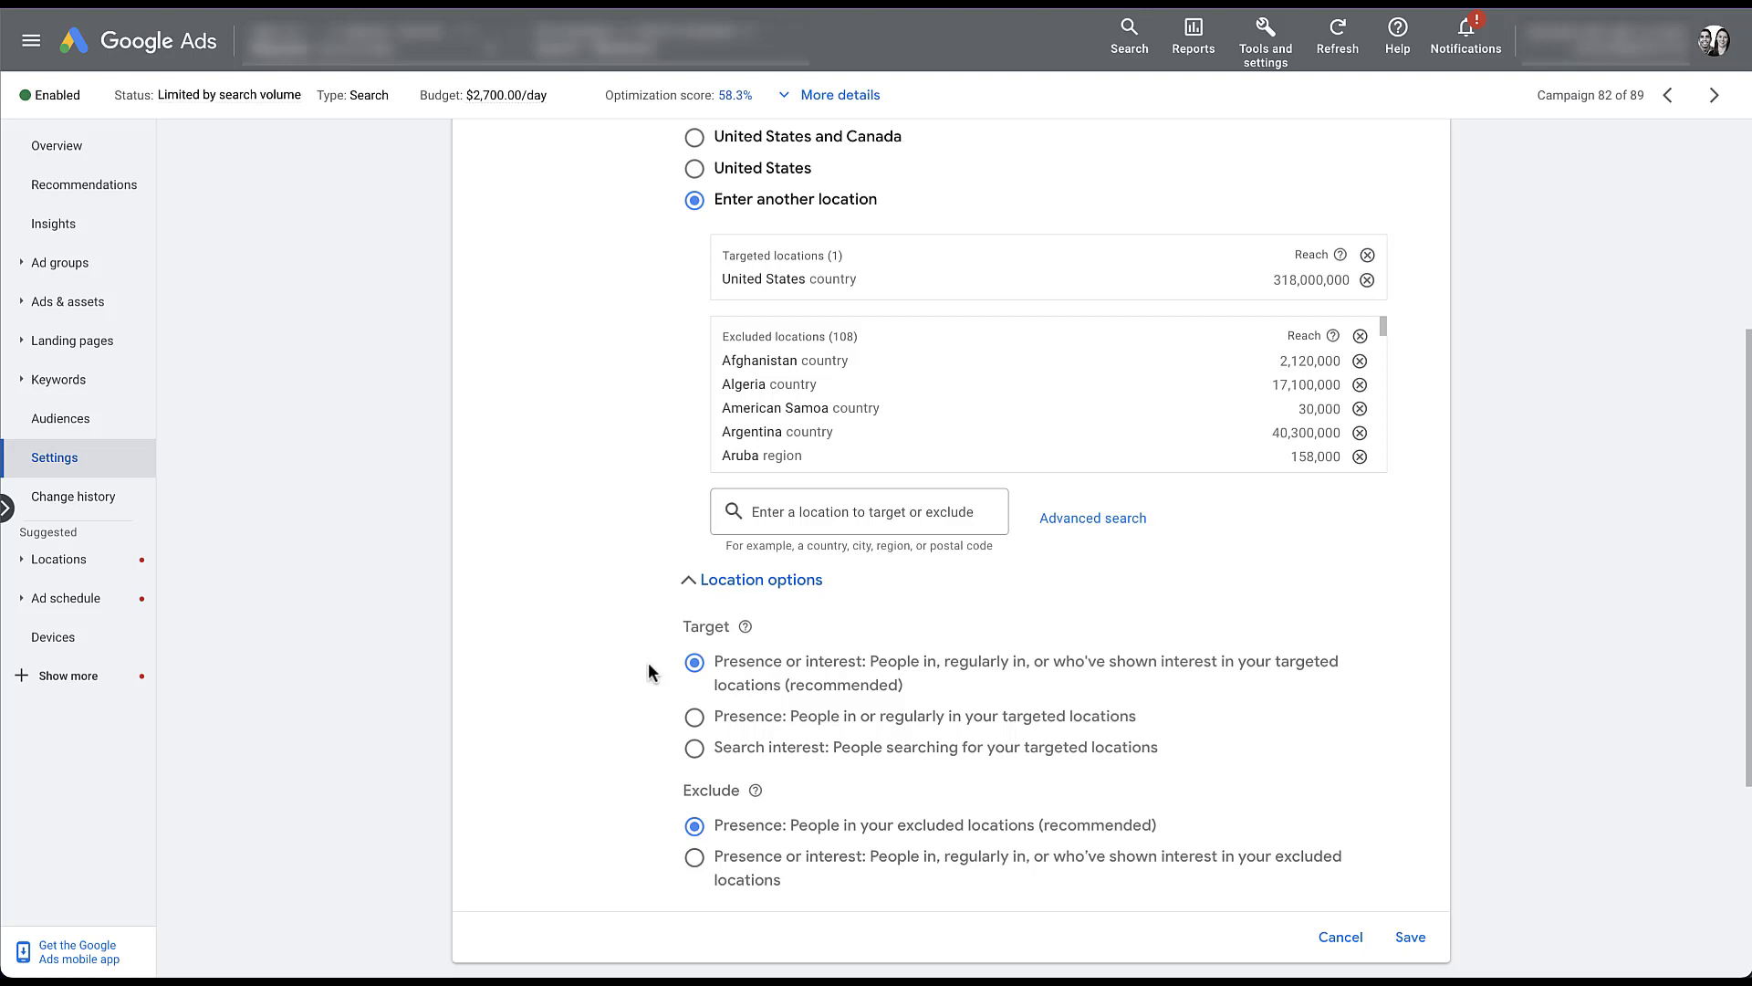
{"action": "left_click", "coordinate": [695, 716]}
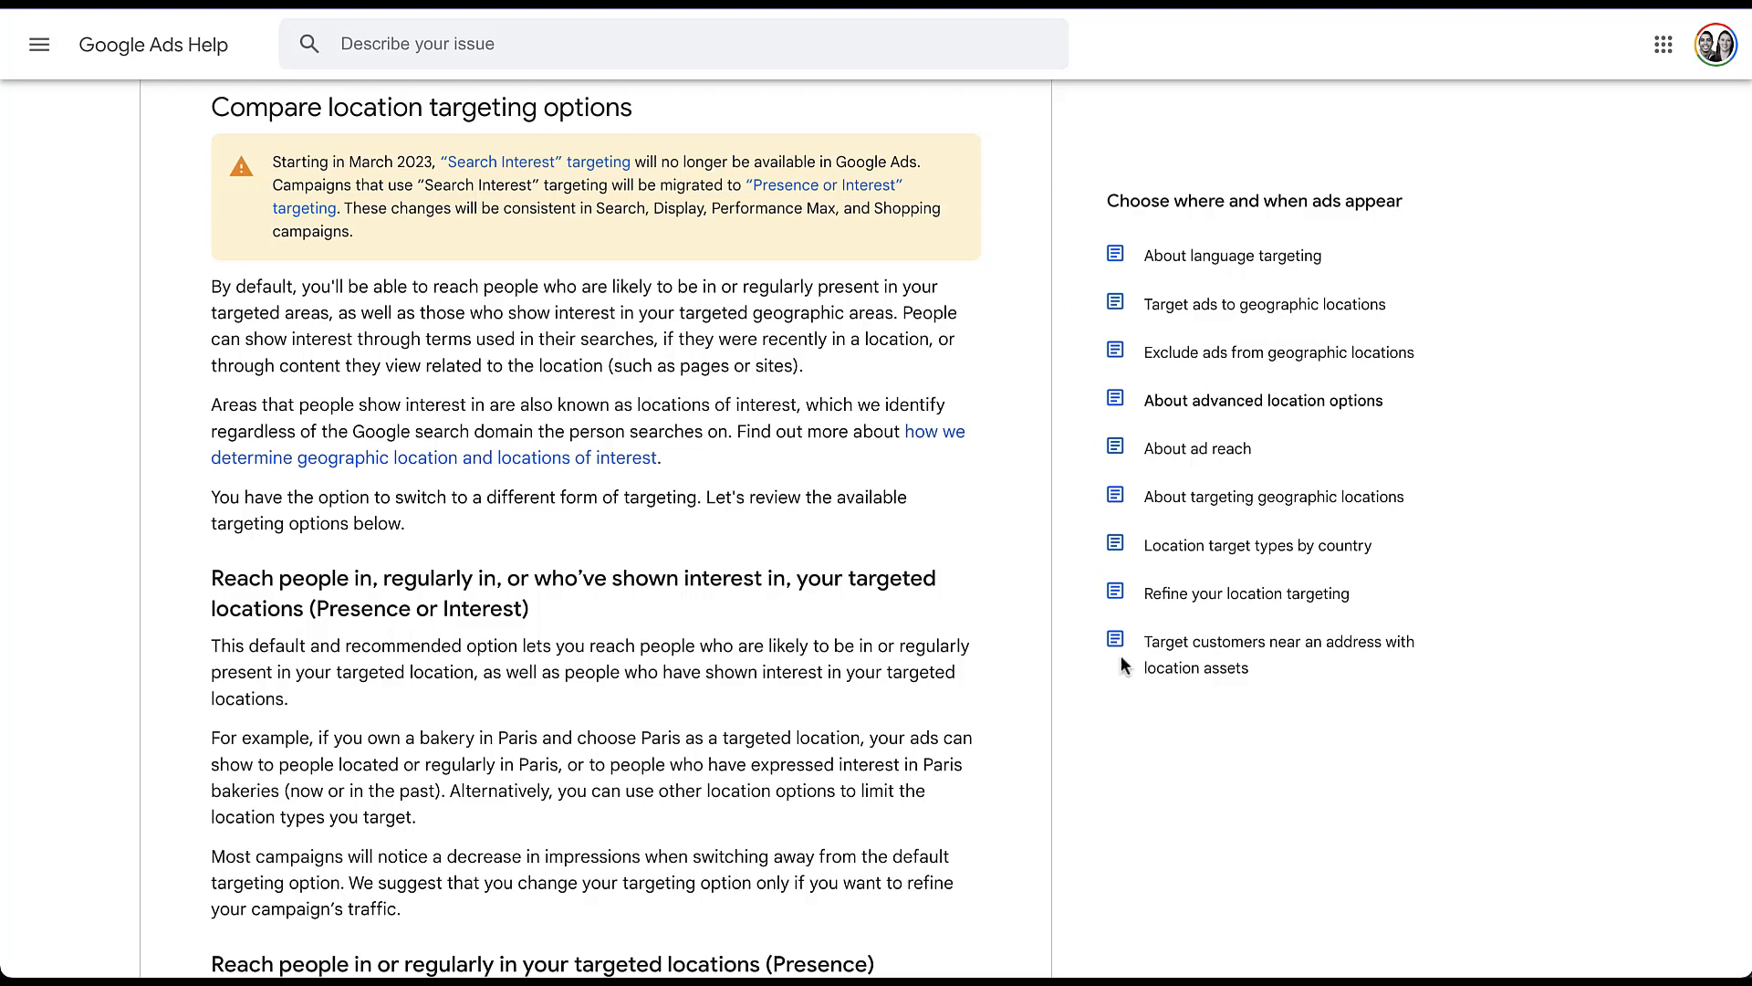
{"action": "scroll", "coordinate": [1106, 830], "scroll_direction": "down", "scroll_amount": 2}
{"action": "scroll", "coordinate": [1106, 831], "scroll_direction": "down", "scroll_amount": 1}
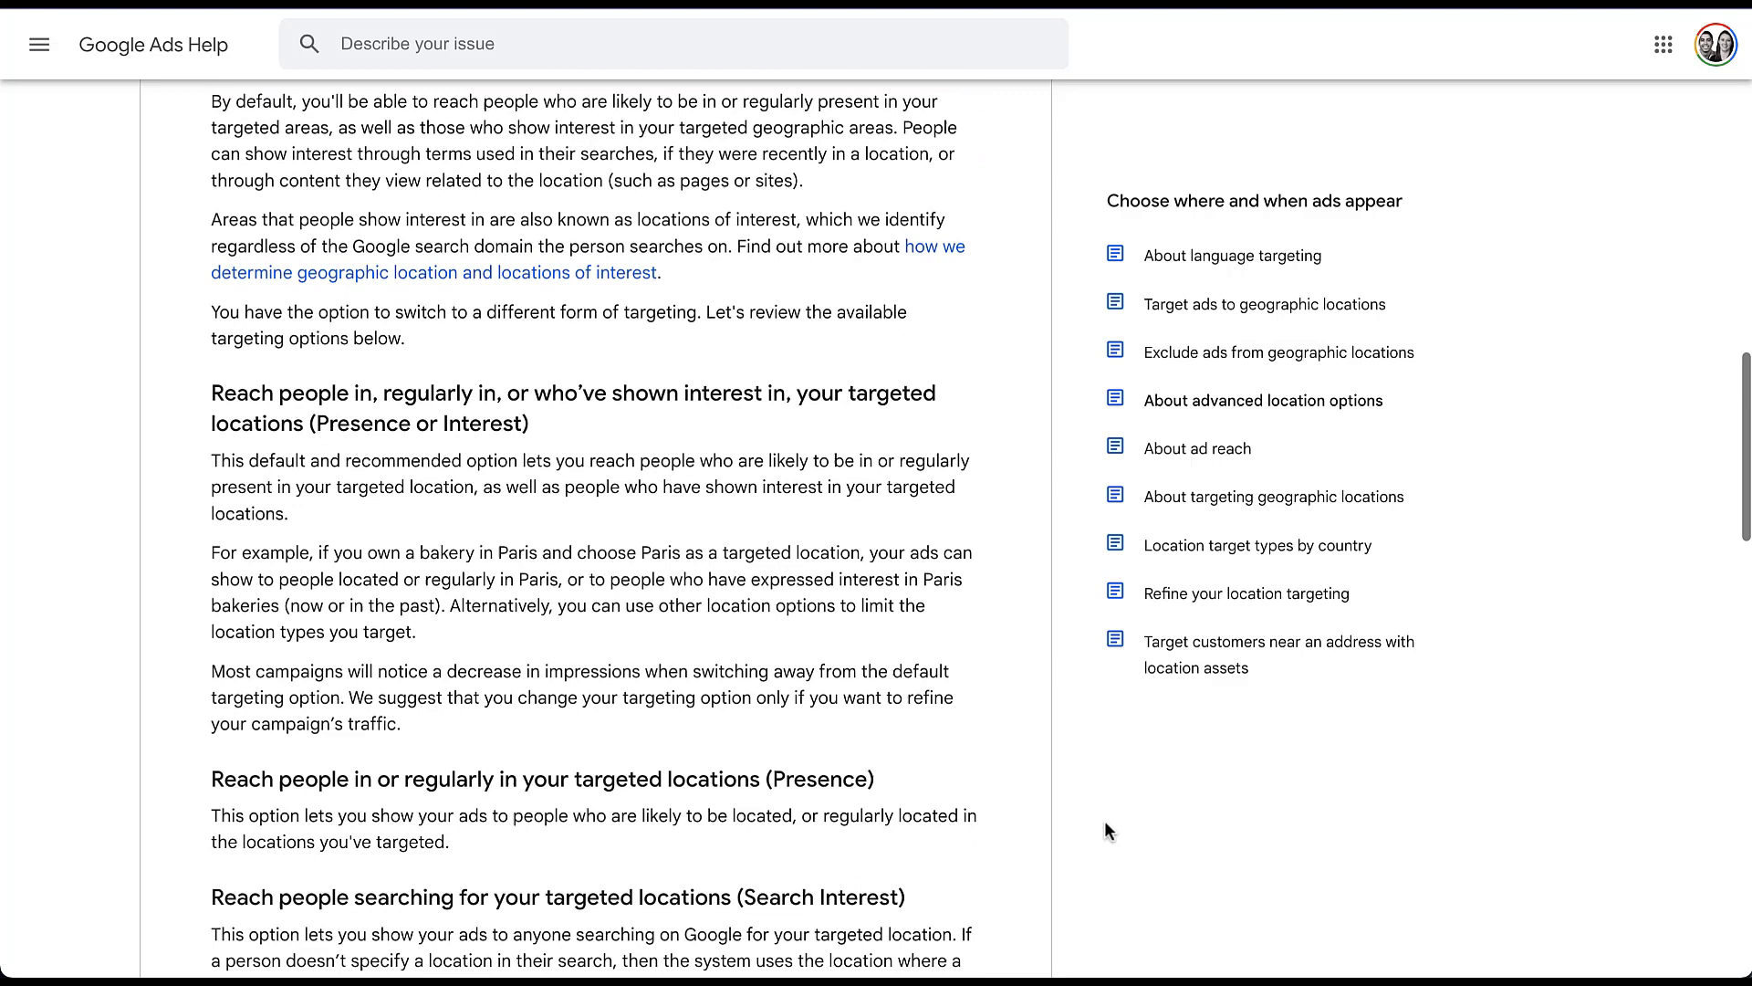
{"action": "scroll", "coordinate": [1105, 822], "scroll_direction": "down", "scroll_amount": 1}
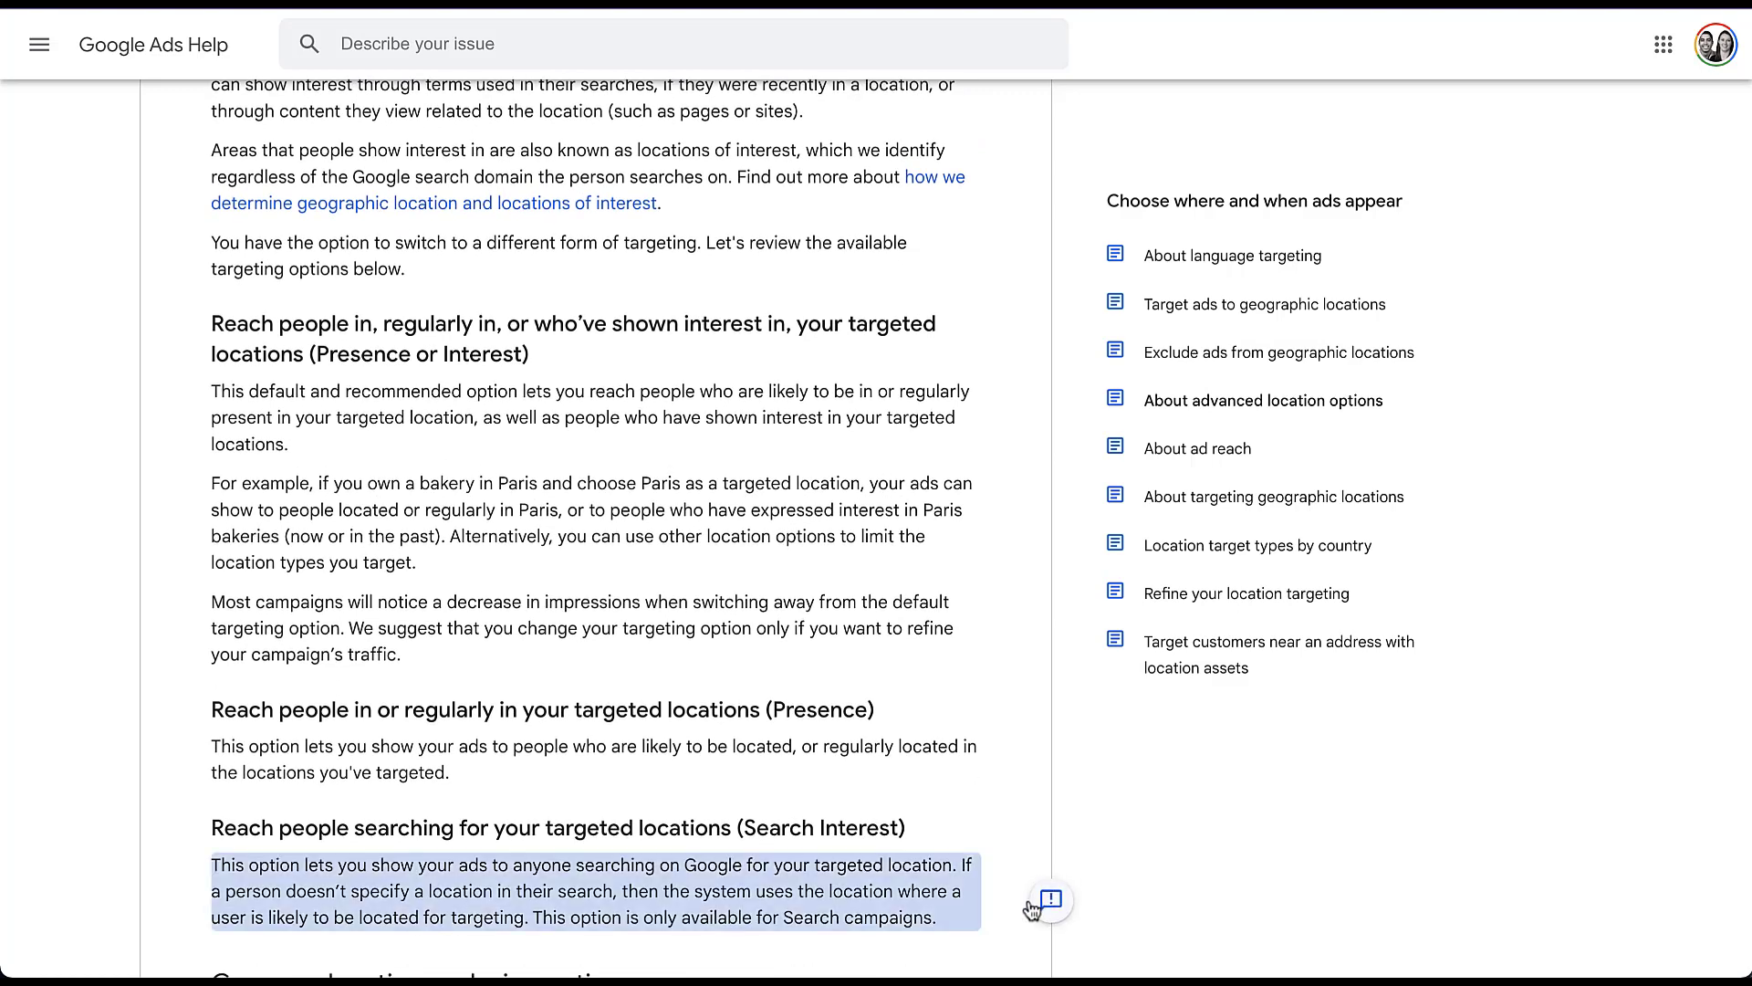